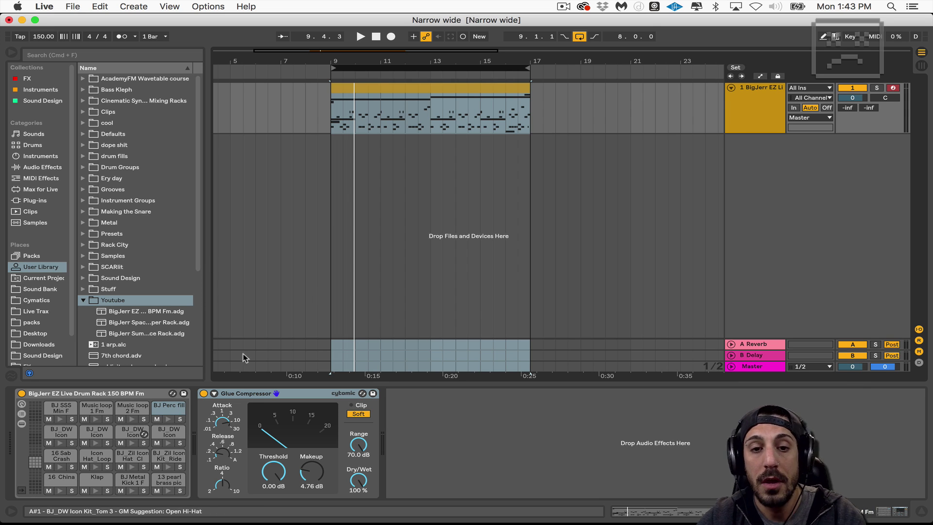
Step: Select the drum clip in the arrangement and listen to the drum loop
click(358, 91)
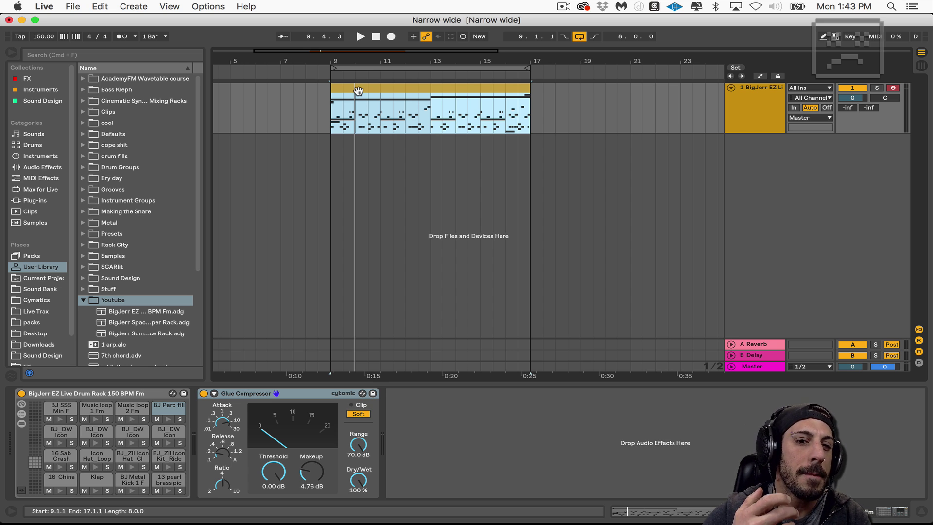
key(space)
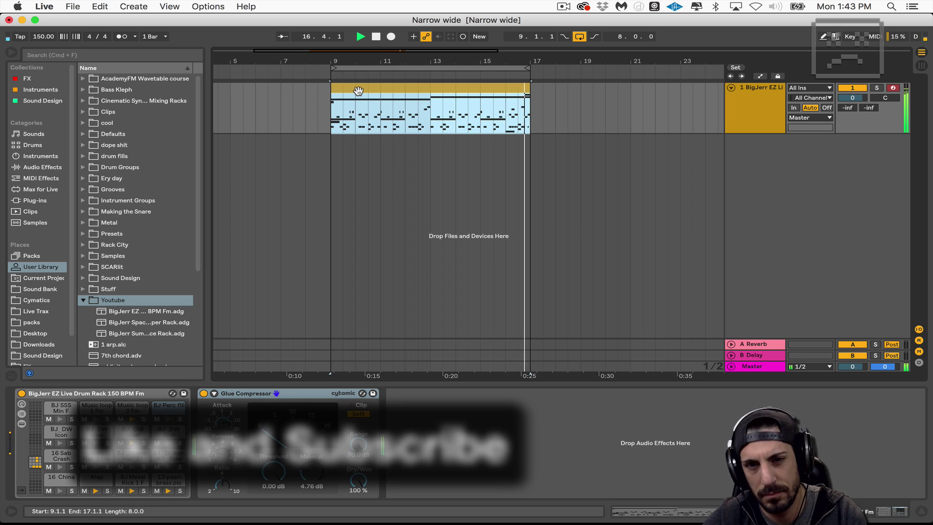
key(space)
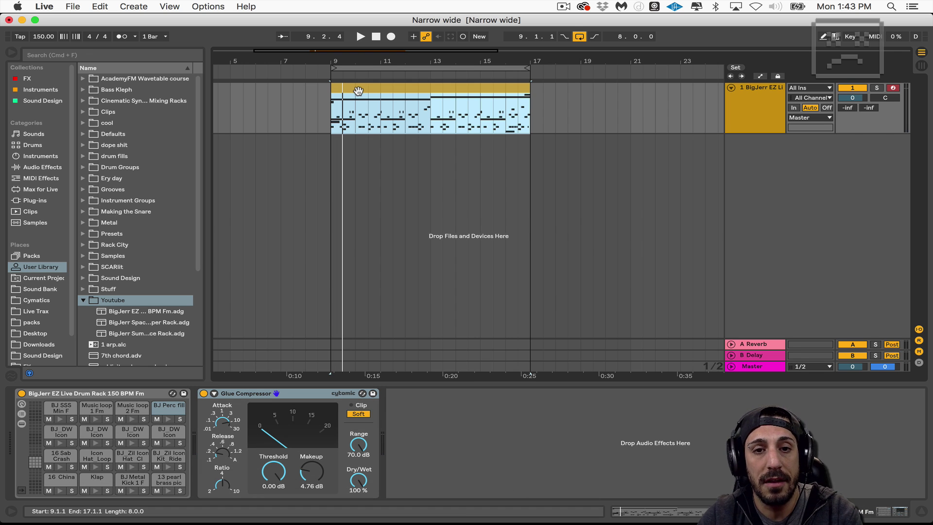
Step: In Session view, inspect the kick, snare, Klap, hat loop, crash, China and cowbell chains
key(Tab)
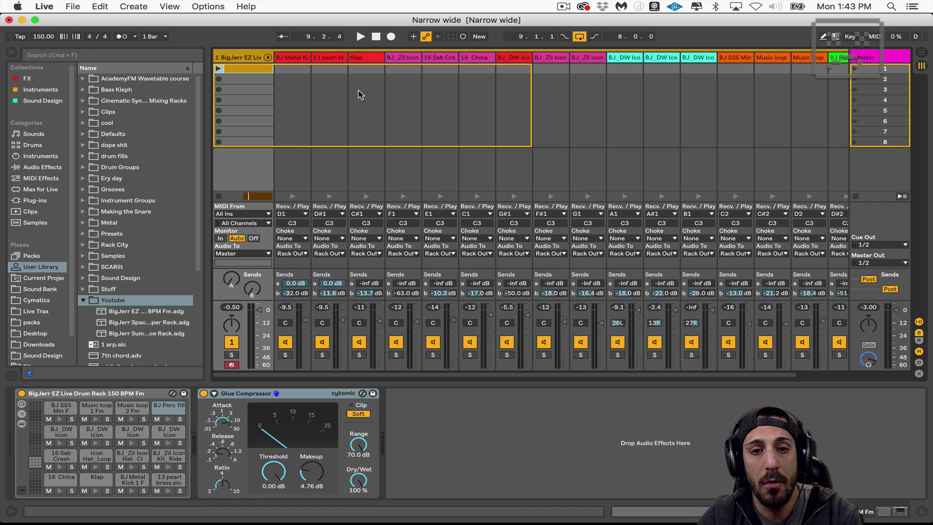
click(296, 57)
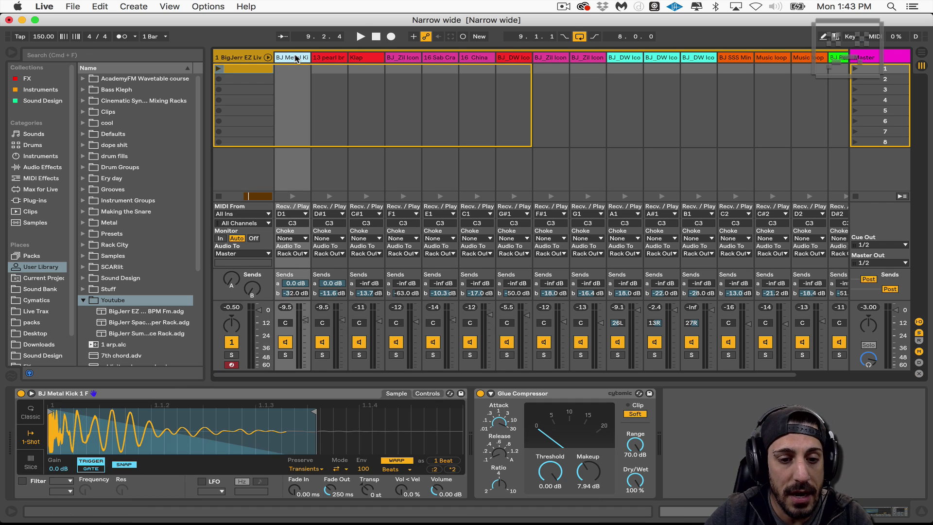
click(332, 61)
click(363, 63)
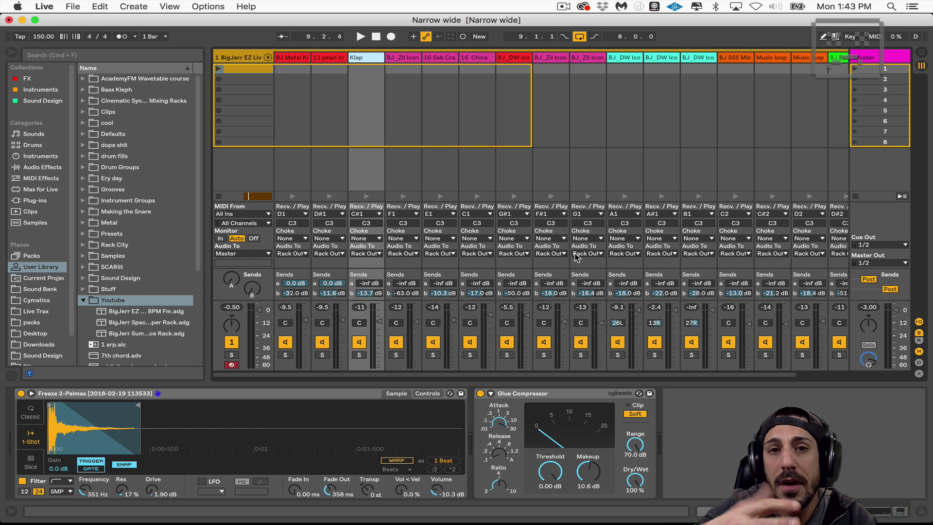
click(406, 59)
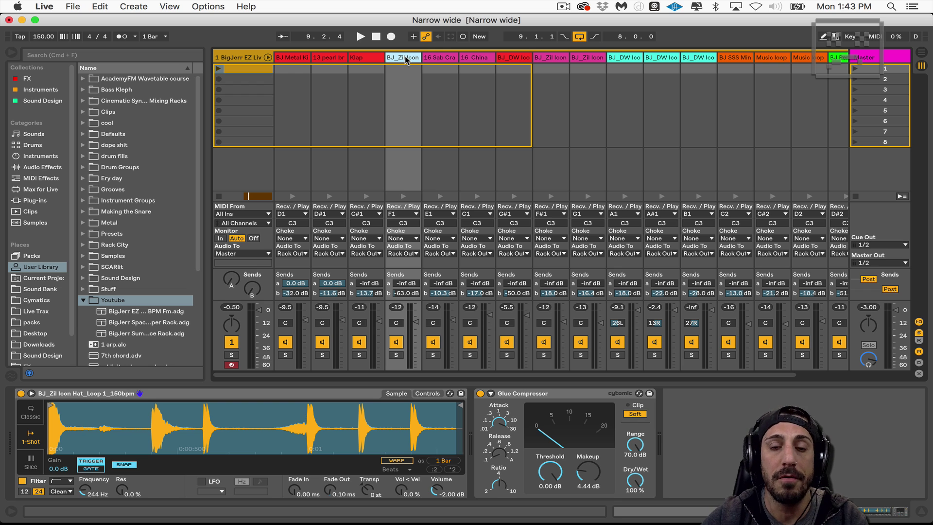
click(441, 58)
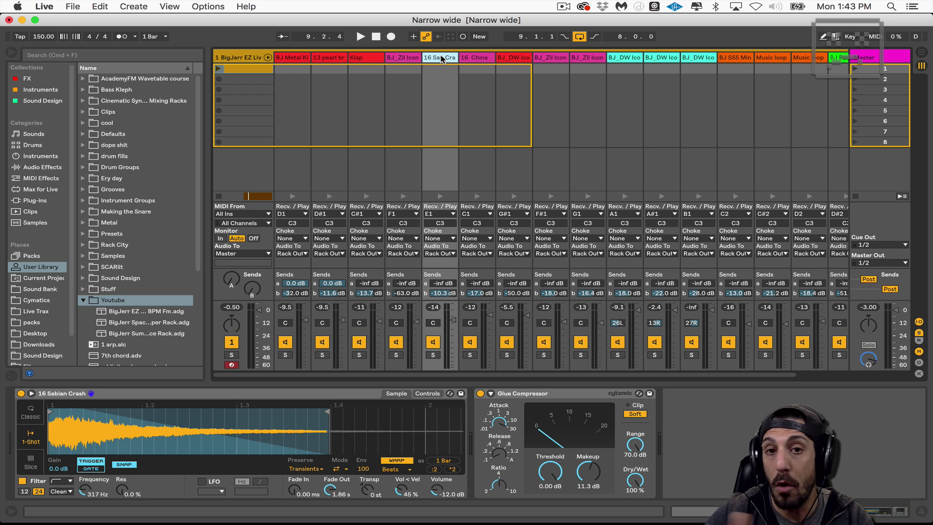
click(478, 57)
click(521, 58)
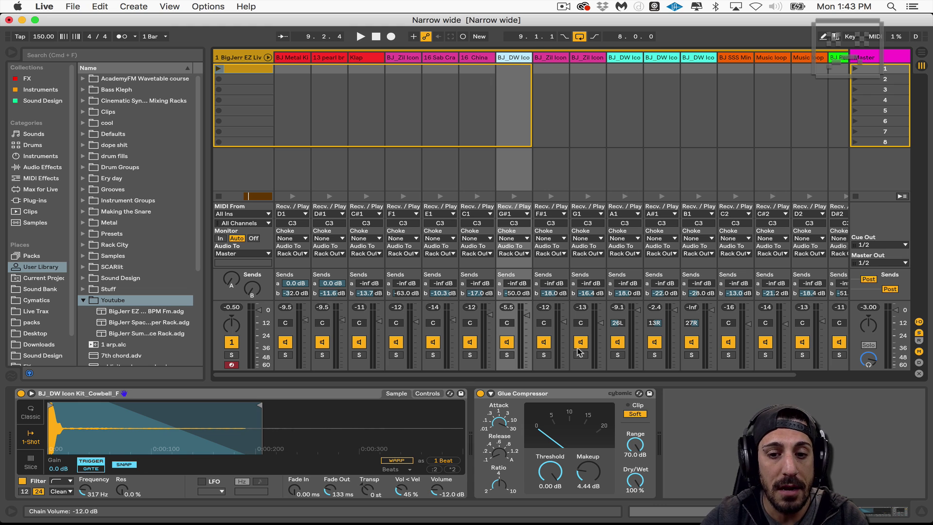
click(290, 59)
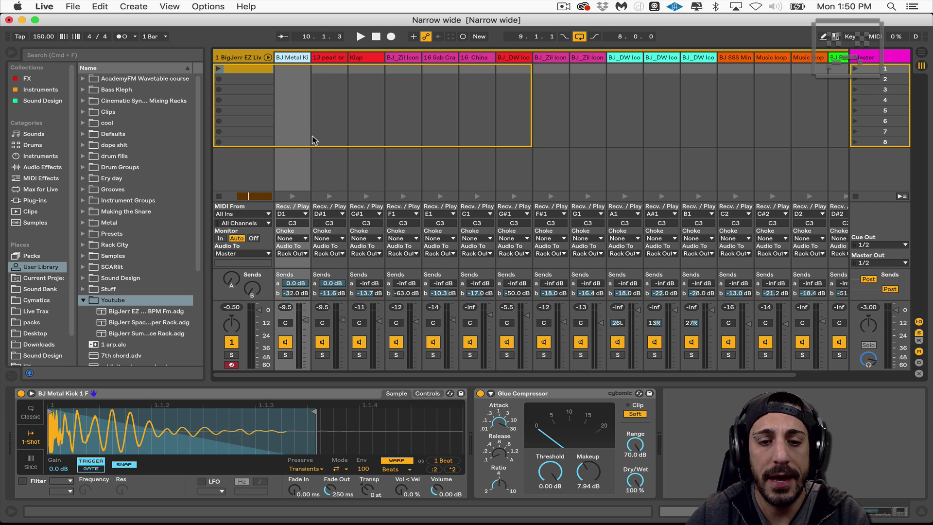
Step: Solo the 13 pearl brass snare chain and audition it
click(333, 58)
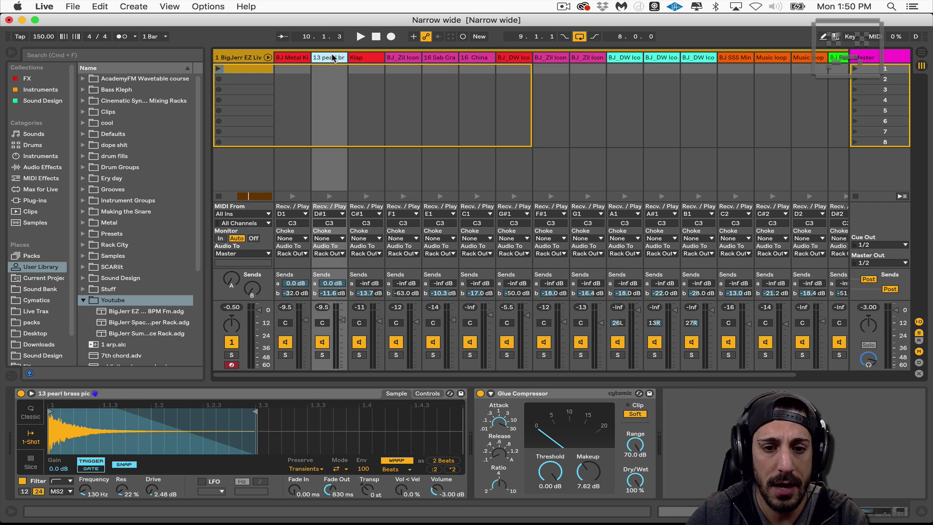
click(322, 355)
key(space)
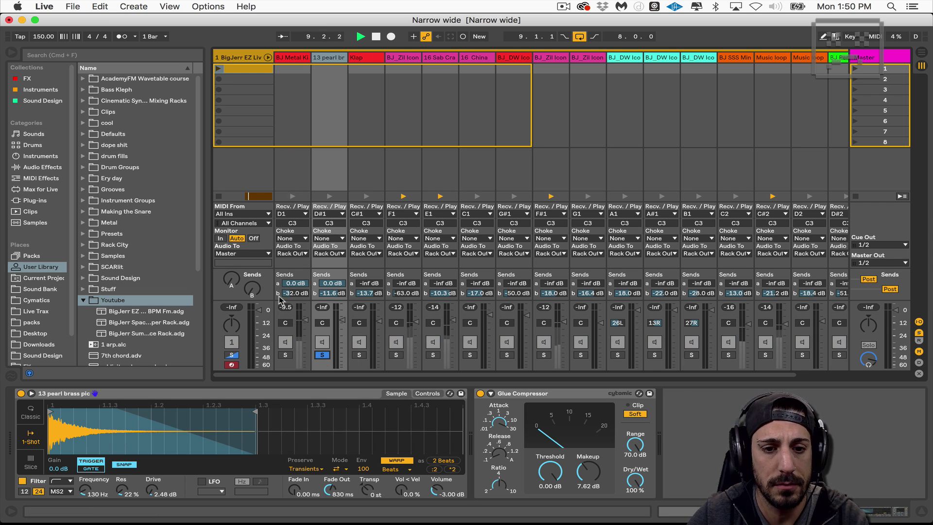
key(space)
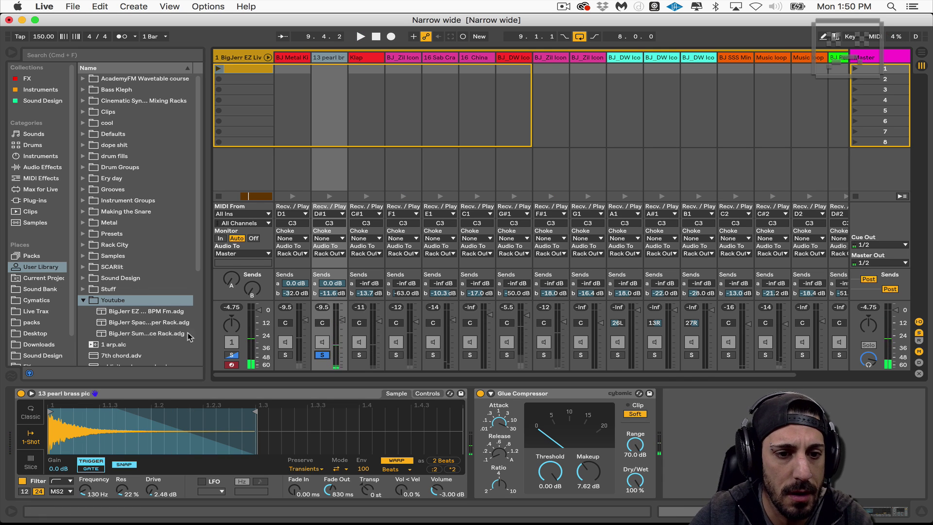
Step: Load BigJerr Sum_Difference Rack onto the snare chain ahead of the Glue Compressor
drag(208, 336, 263, 344)
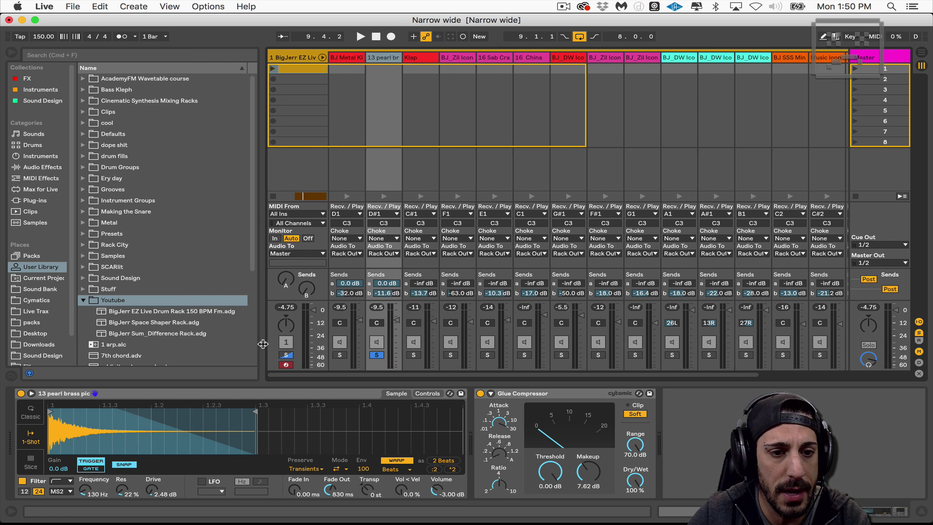
click(146, 334)
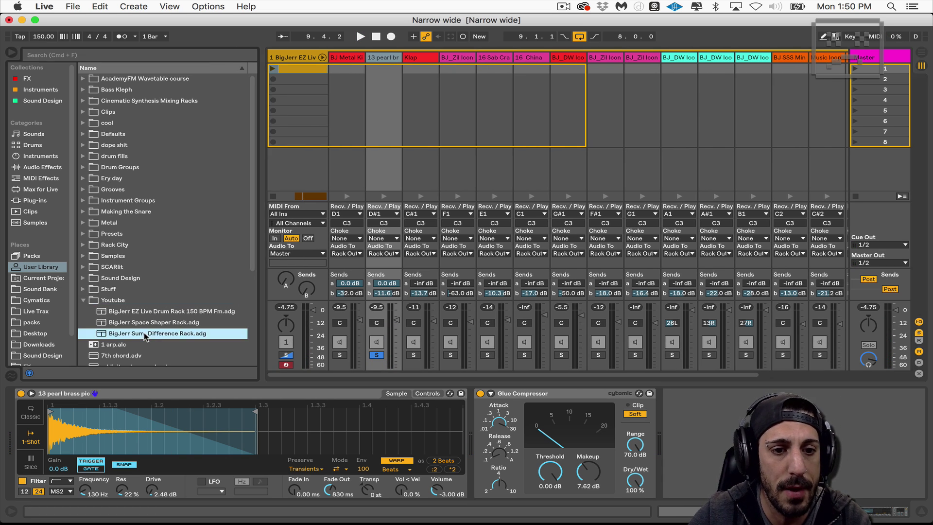
drag(145, 336, 687, 428)
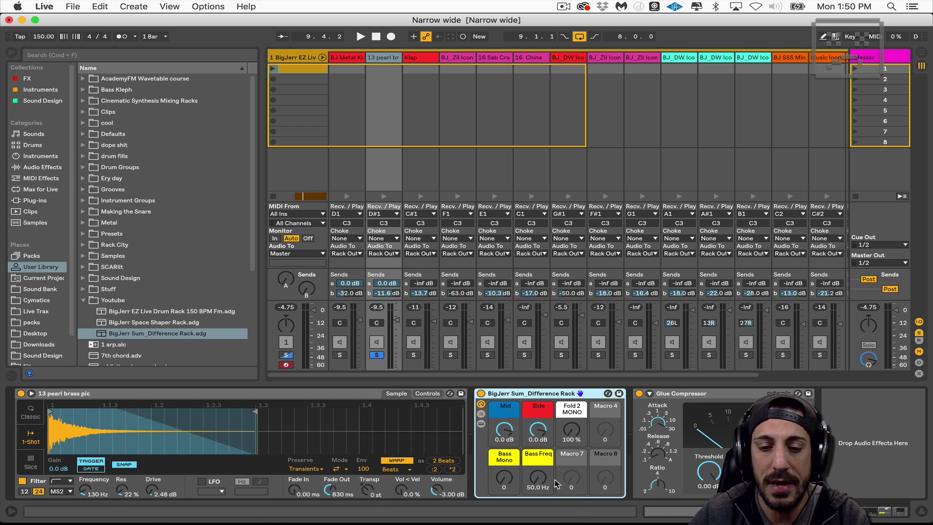
Step: Expand the rack and examine the Mid and Side chains' devices, including the EQ Eight
click(480, 413)
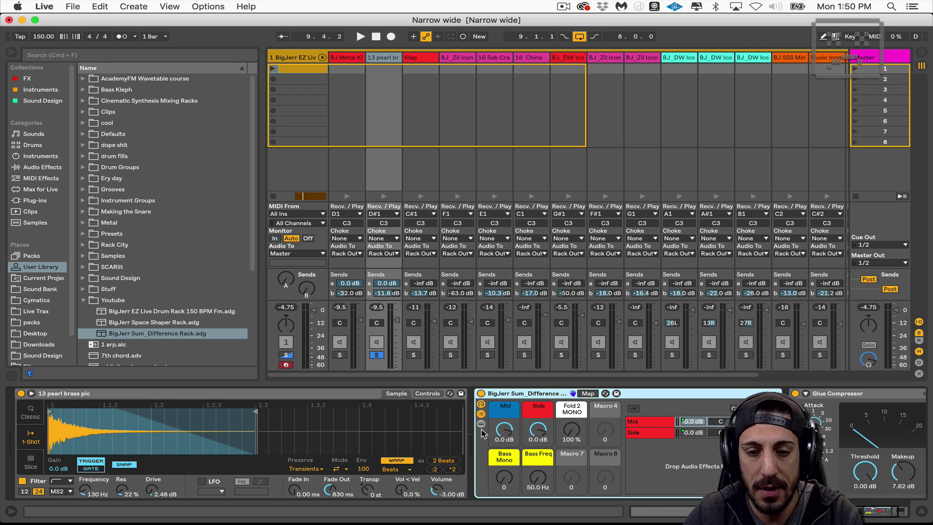
click(481, 423)
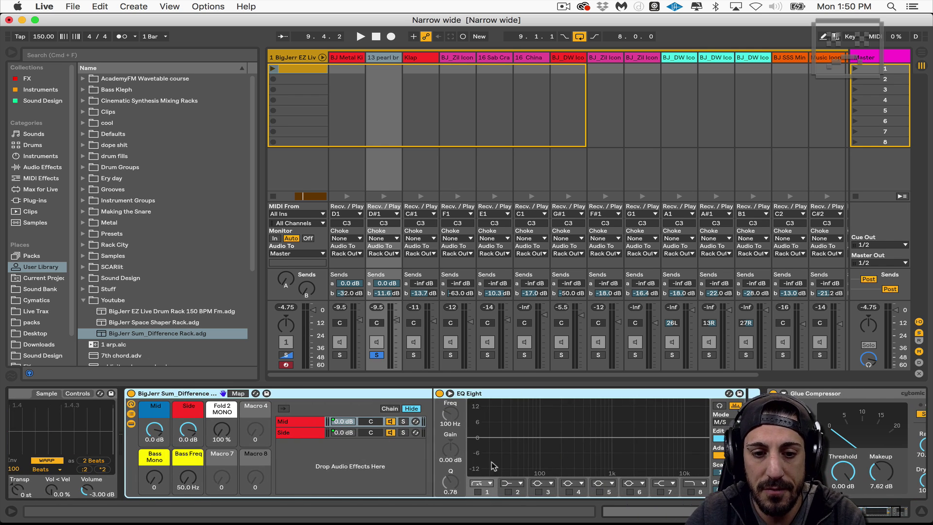
click(292, 424)
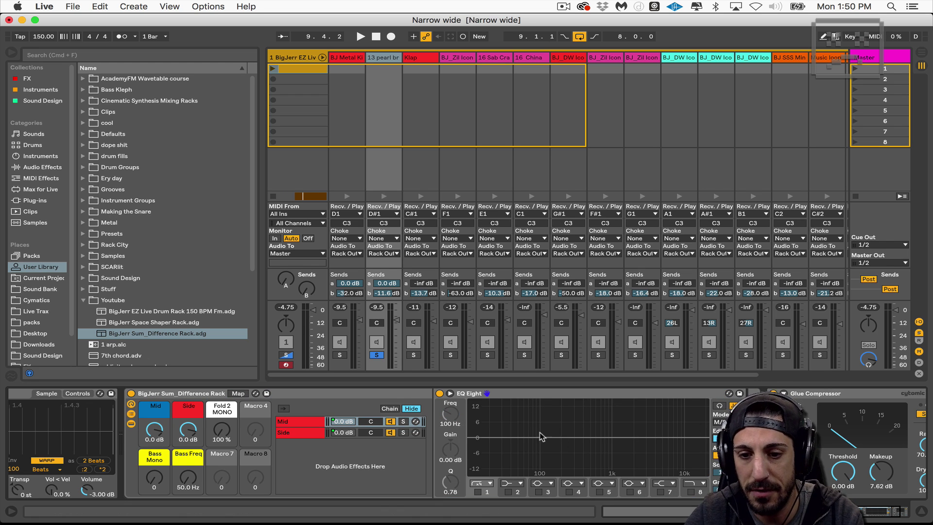
click(302, 438)
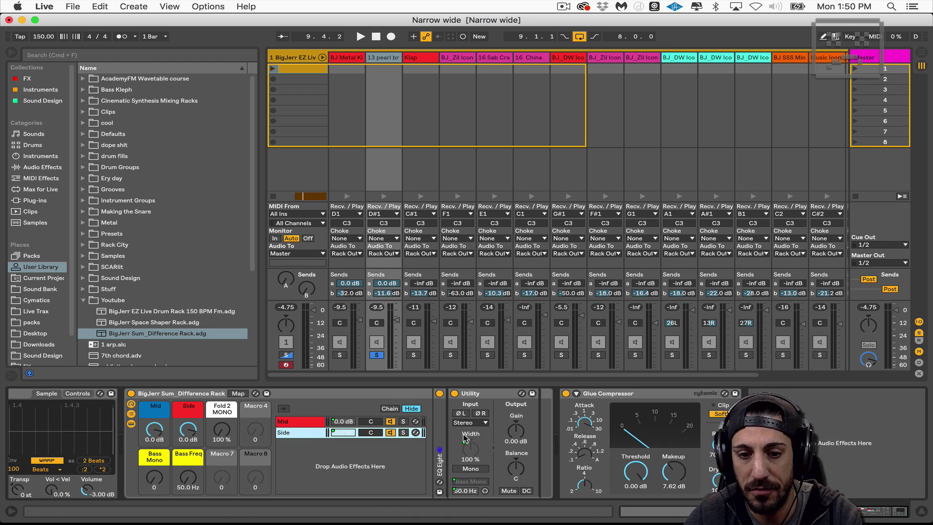
click(440, 442)
click(287, 423)
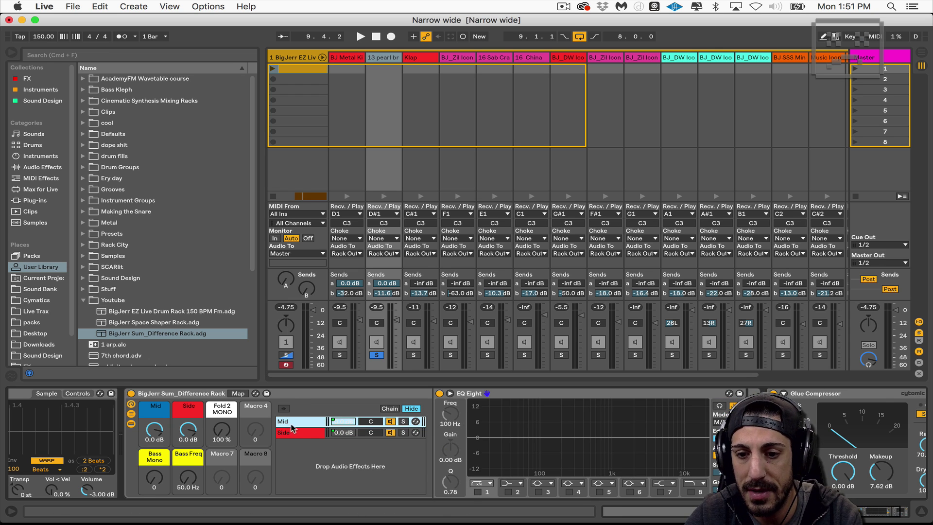
click(298, 434)
Step: Check the chain volume controls, lower Bass Freq to 50 Hz, and collapse the chains
click(343, 422)
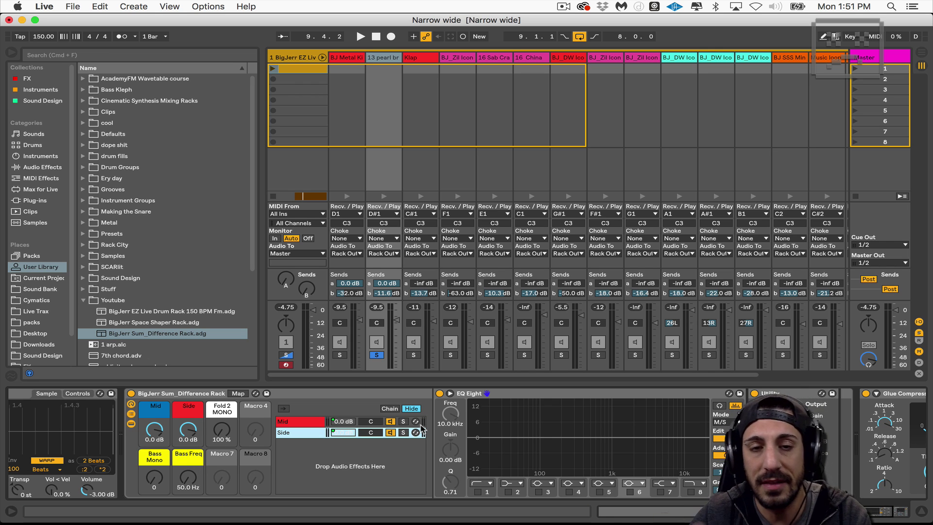
click(339, 434)
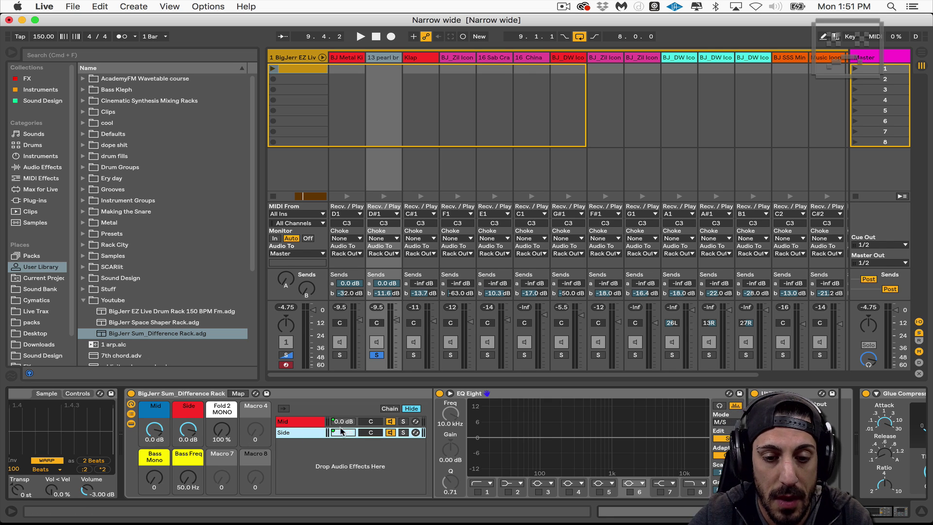
click(341, 431)
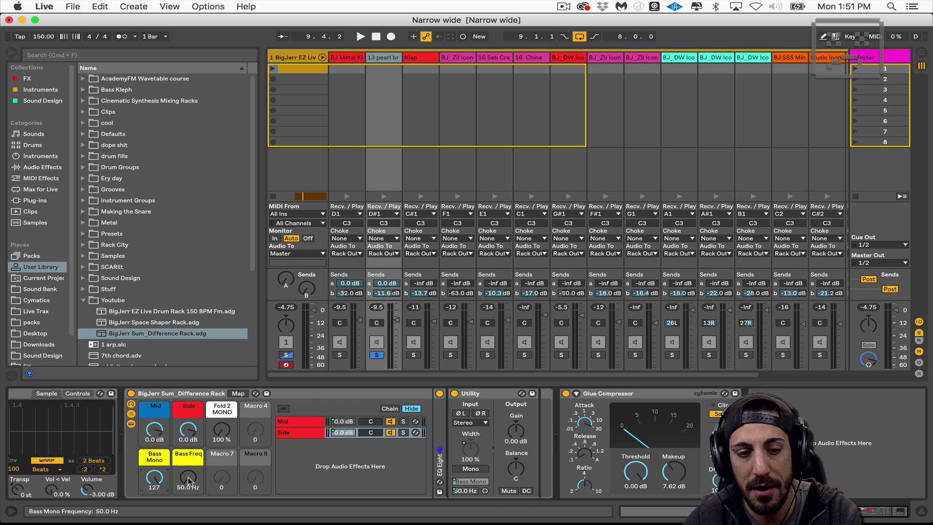
drag(188, 478, 168, 520)
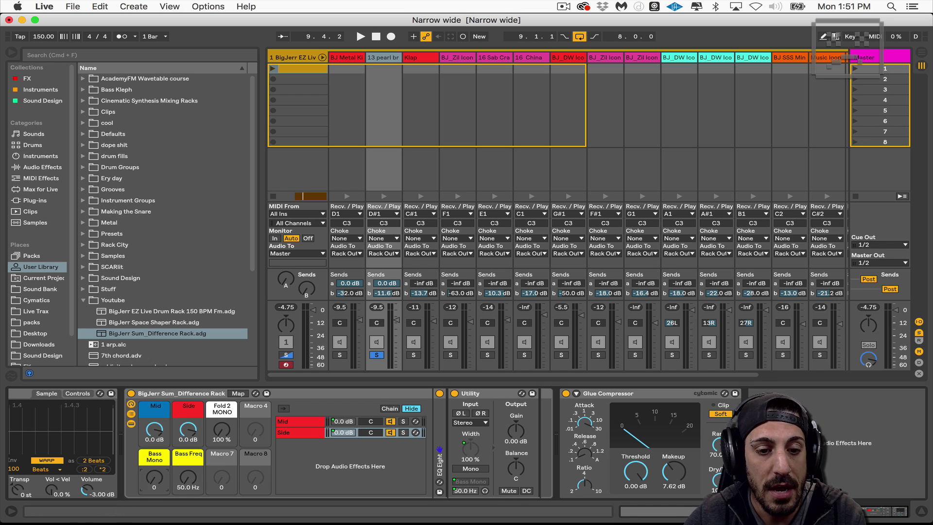
click(130, 414)
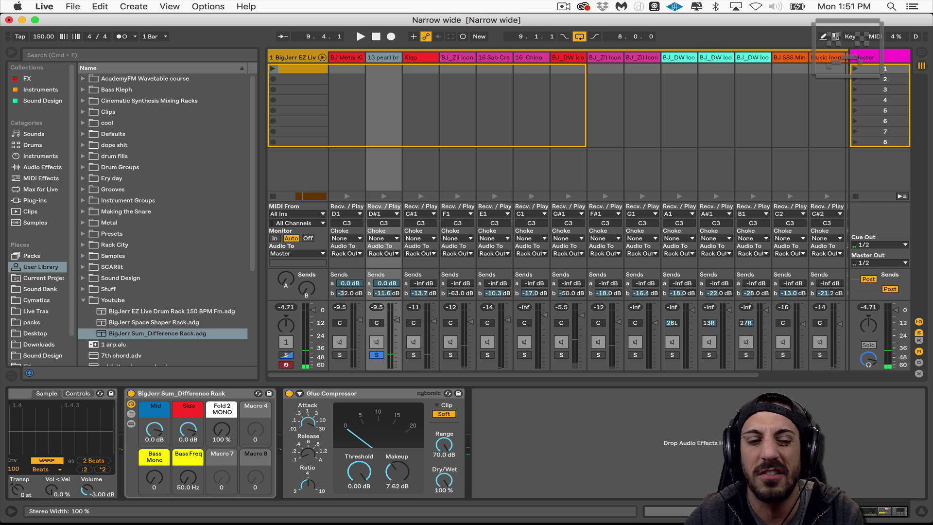
Step: Set Fold 2 Mono to 26% and Side to -12.9 dB, audition, then solo Klap instead
drag(222, 430, 183, 450)
key(space)
key(space)
key(space)
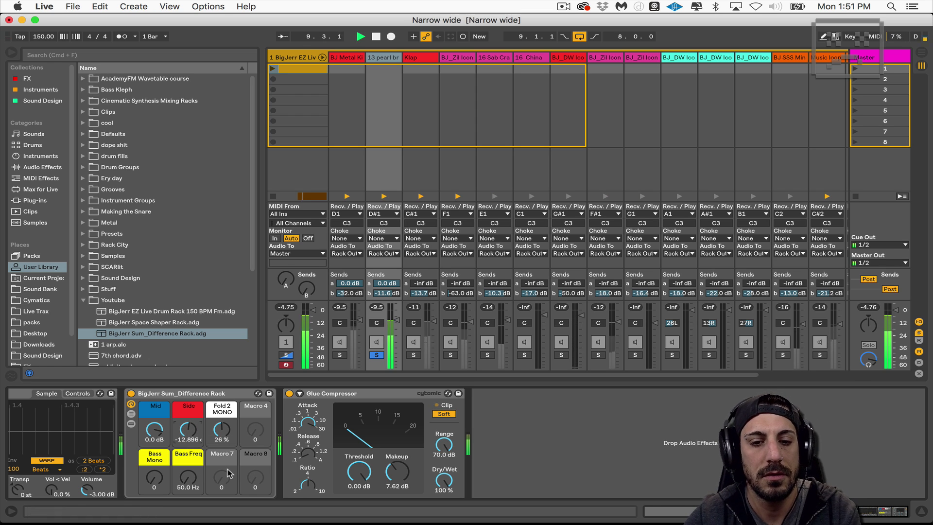
key(space)
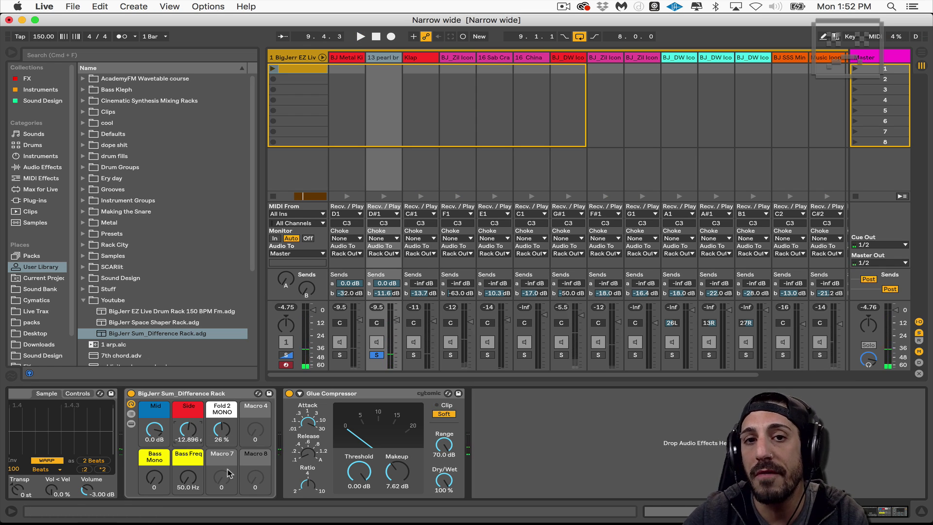
click(377, 355)
click(413, 355)
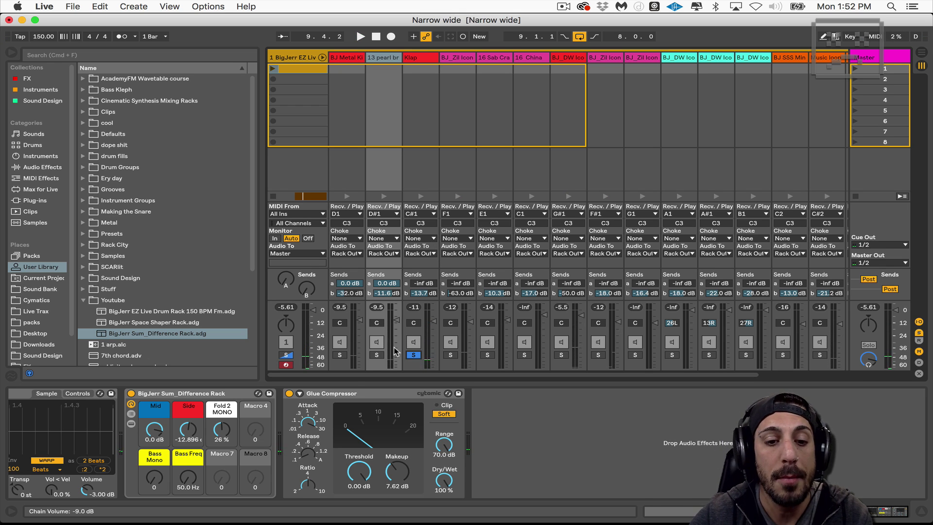
Step: Insert BigJerr Space Shaper Rack on the Klap track before the Glue Compressor
click(417, 64)
click(153, 323)
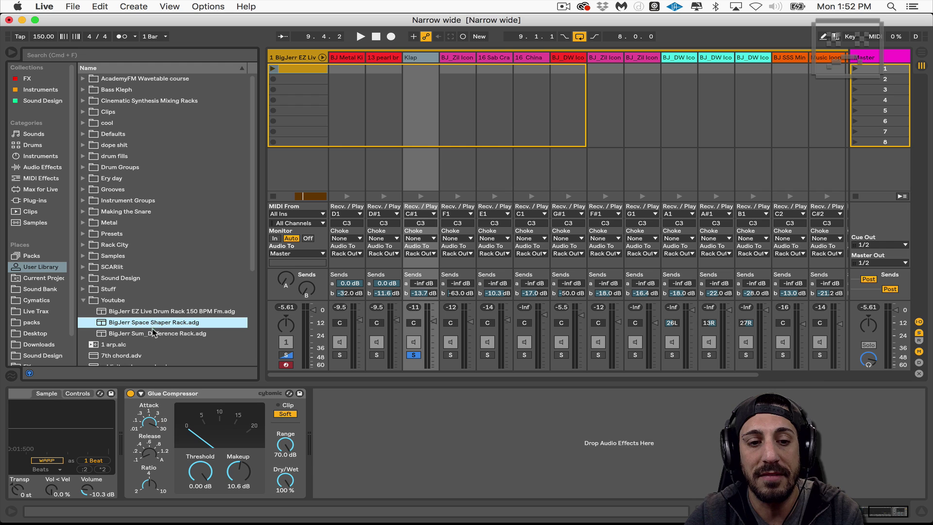
drag(153, 333, 129, 442)
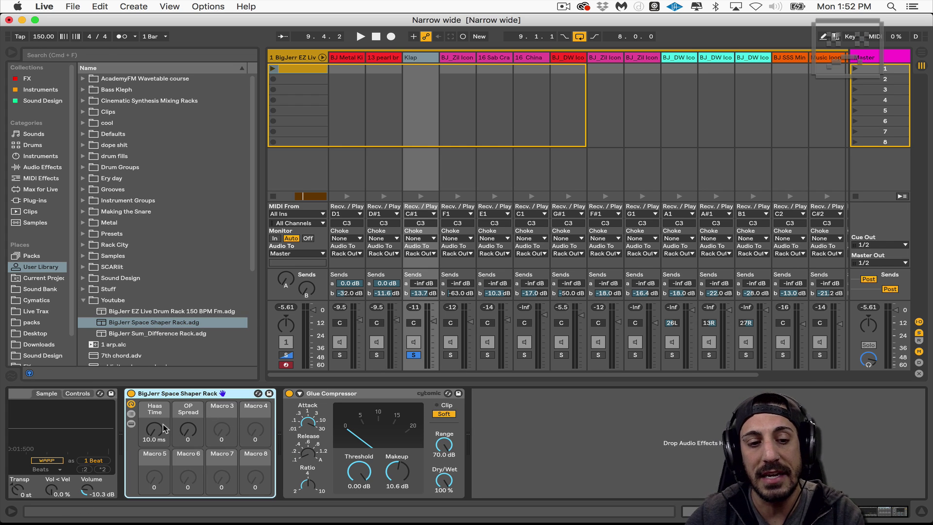
Step: Set the rack's Haas Time to 10 ms and review its stereo balance macro
click(131, 413)
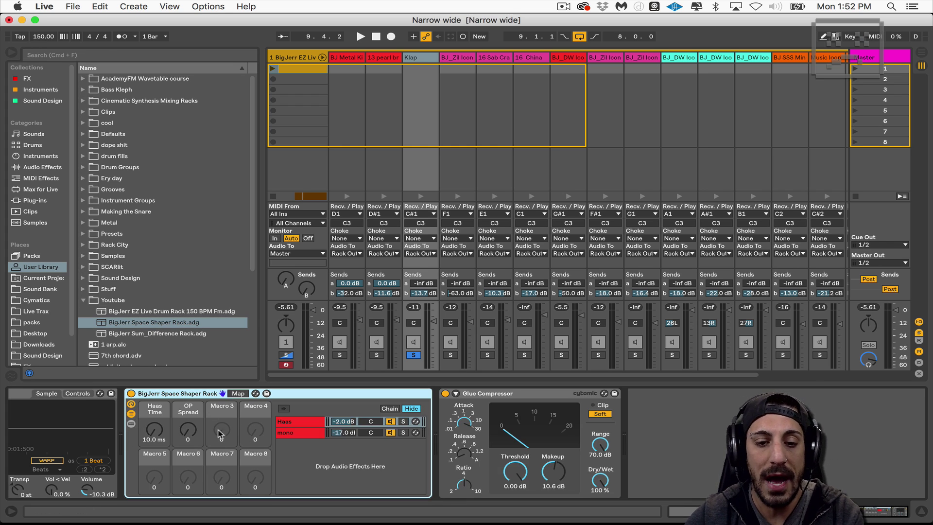
click(131, 423)
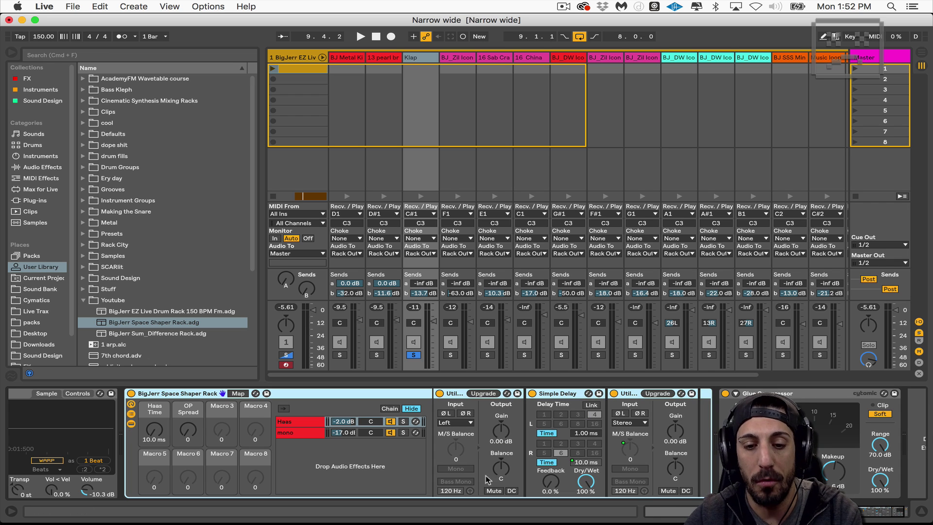
click(586, 462)
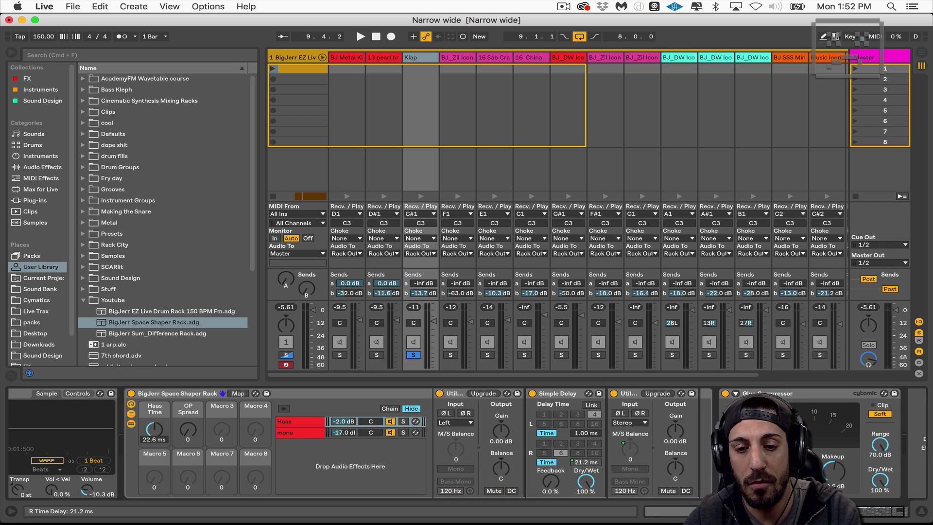
drag(586, 463, 585, 481)
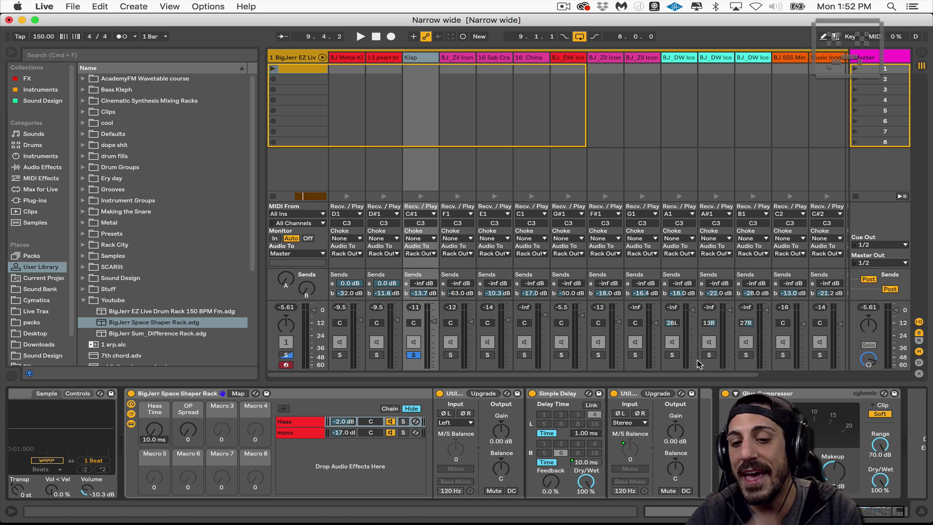
click(629, 446)
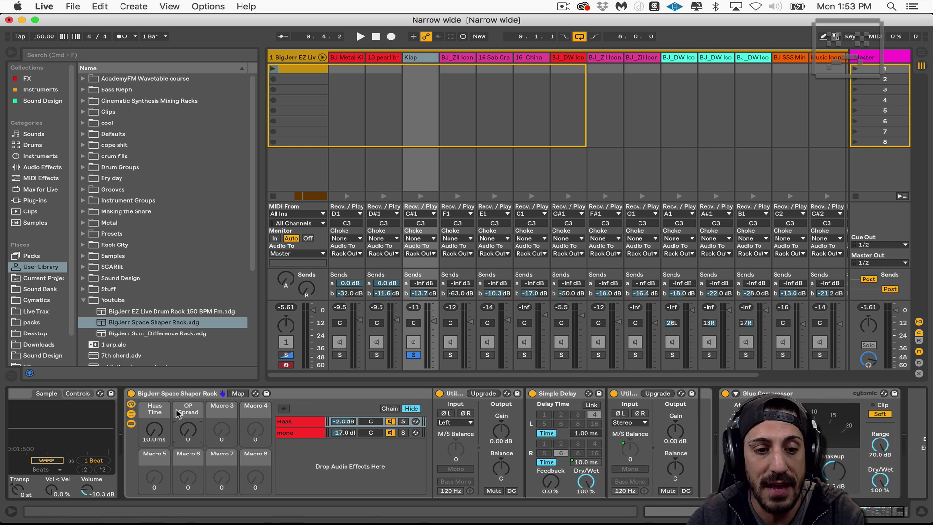
click(131, 415)
Step: Compare the Klap with the Space Shaper Rack bypassed and on, then raise Haas Time to 14.1 ms
click(132, 414)
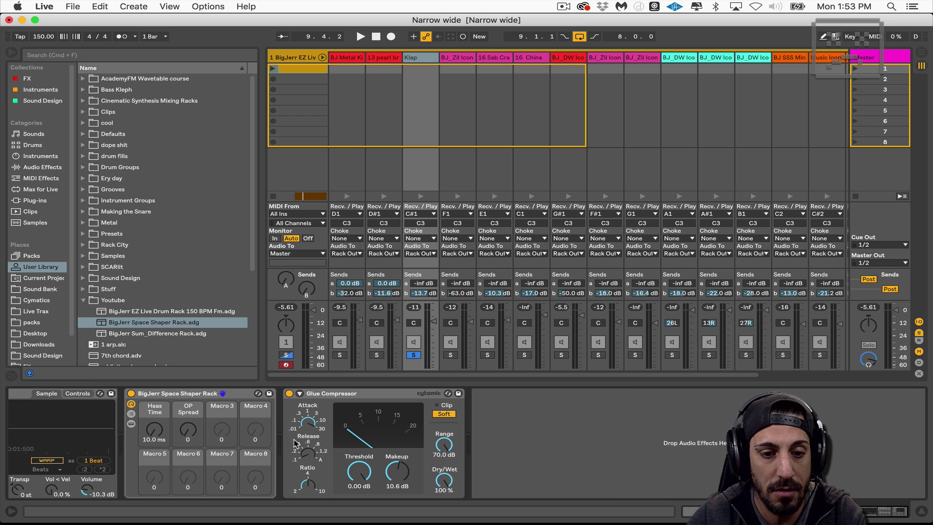
key(space)
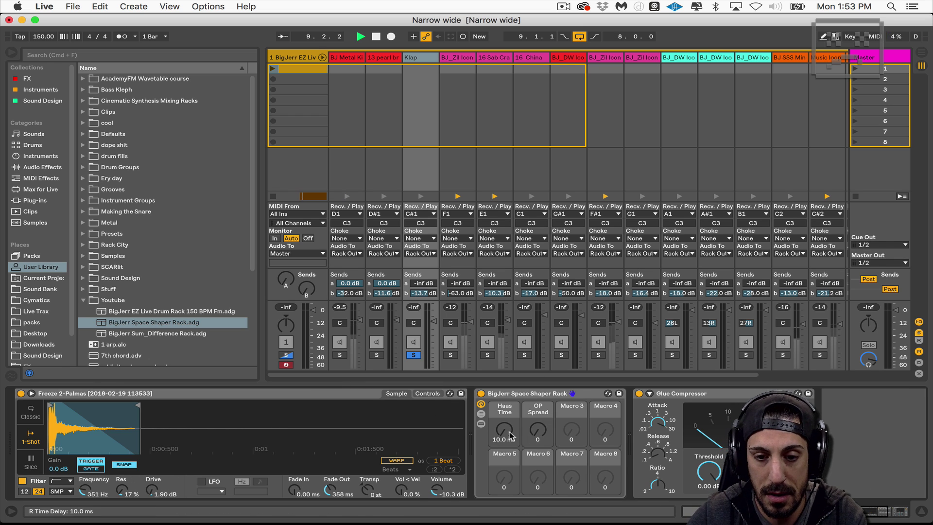
click(480, 393)
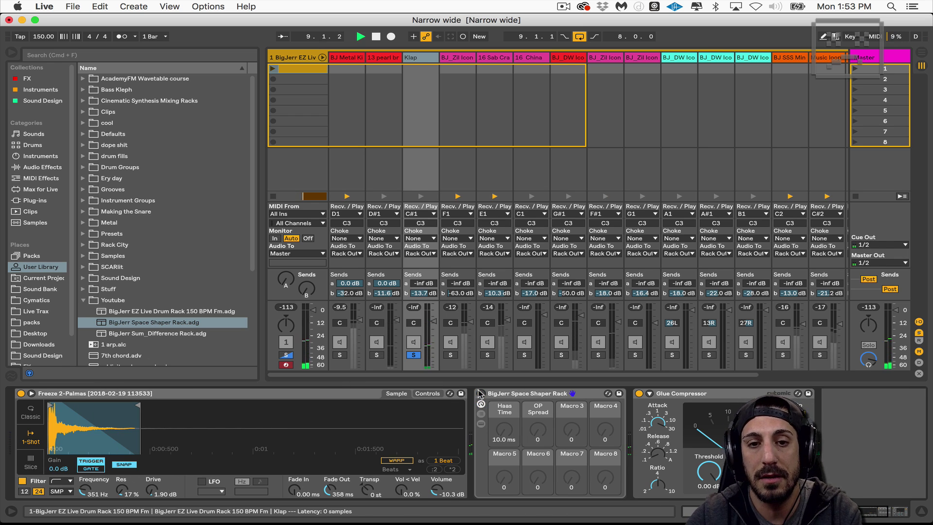
click(481, 393)
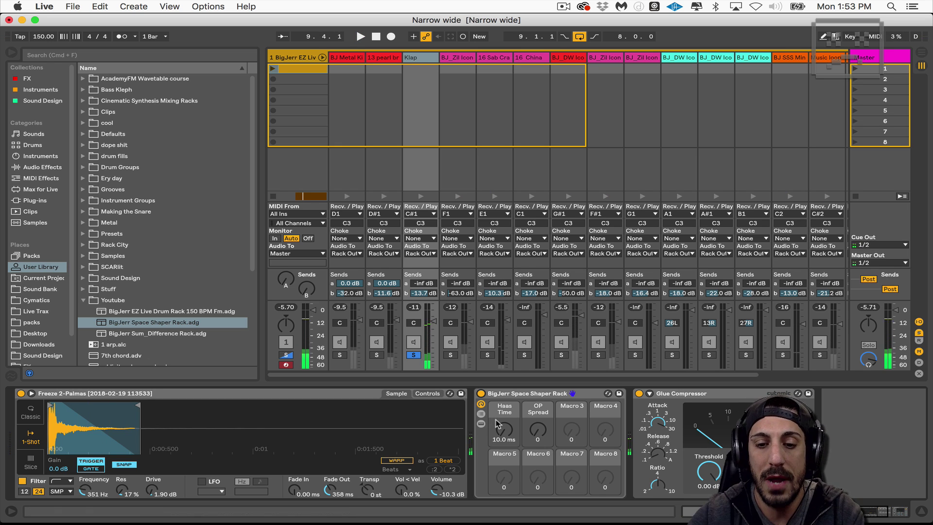
drag(496, 424, 504, 424)
key(space)
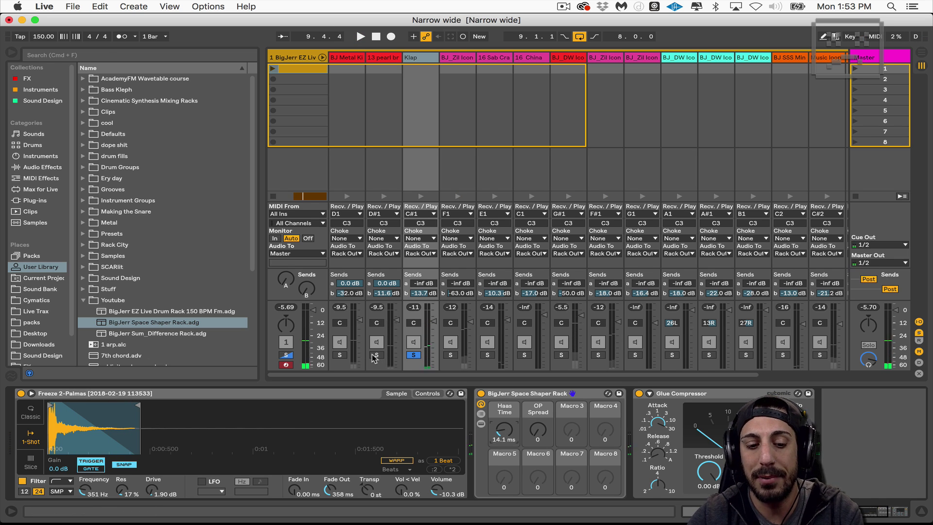
Step: Solo the snare alongside the Klap and raise the Klap fader while auditioning
click(376, 355)
key(space)
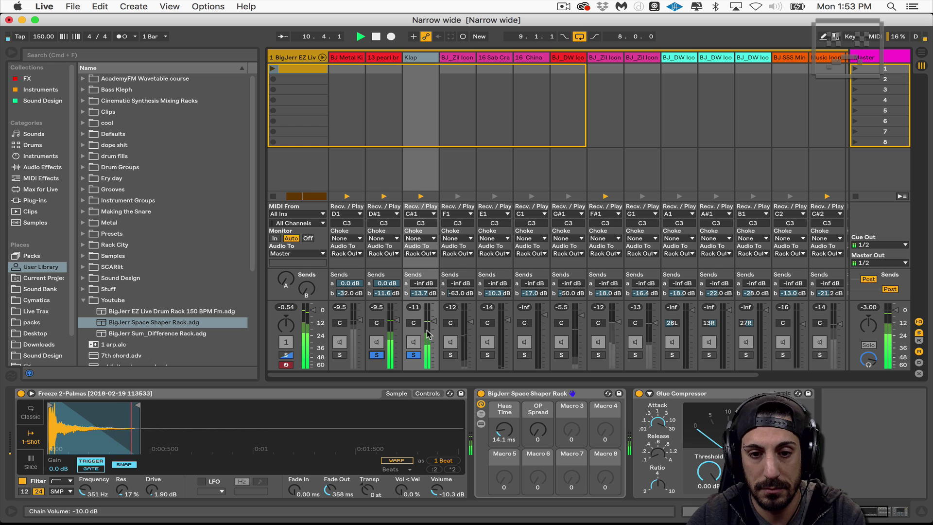
key(space)
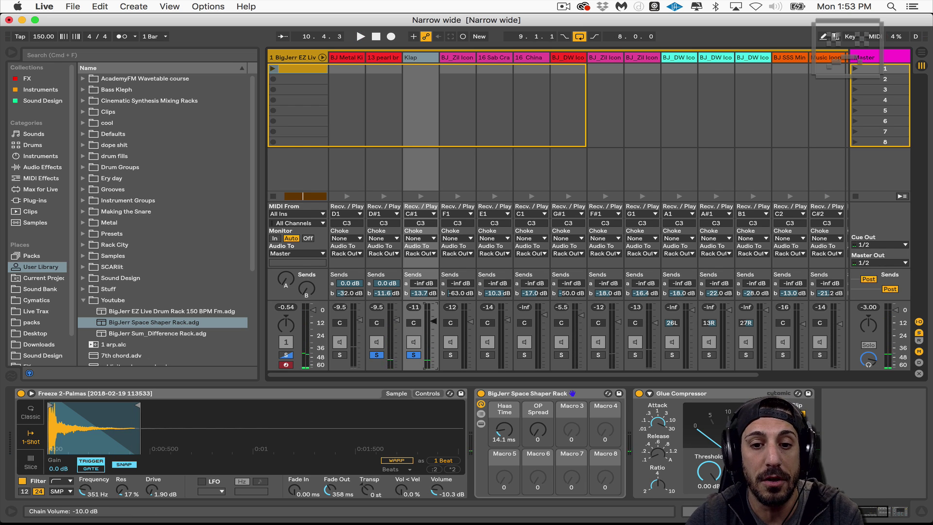
drag(433, 320, 433, 315)
key(space)
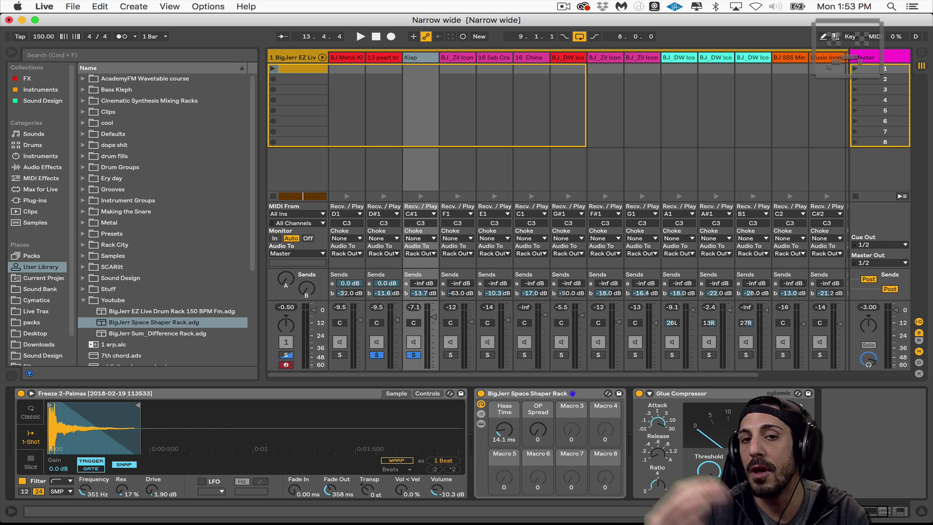
key(space)
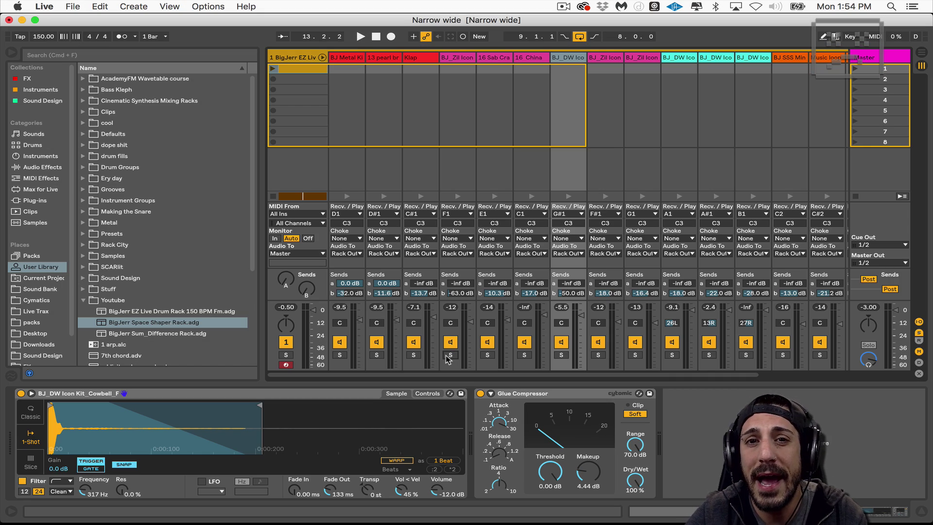
Step: Solo the cowbell track and insert a Space Shaper Rack before its compressor
click(449, 355)
key(space)
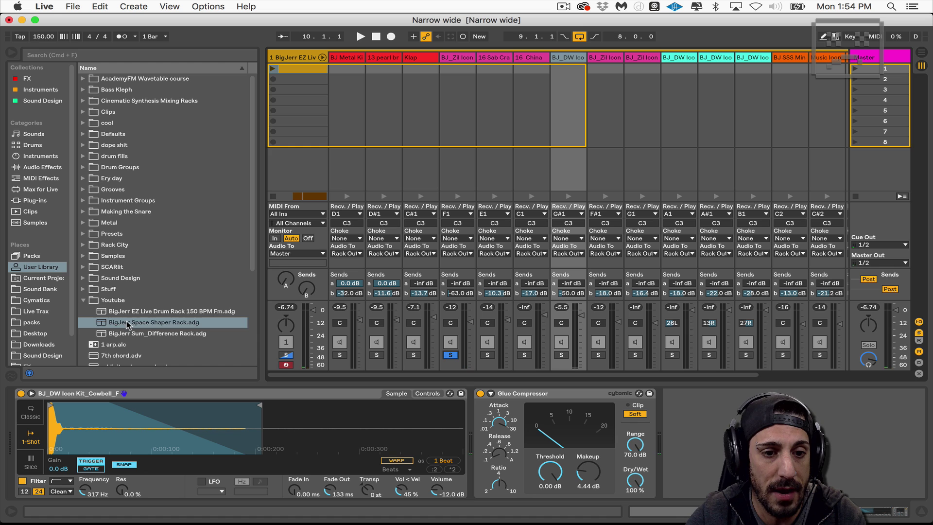
mouse_move(128, 325)
mouse_down()
mouse_move(294, 321)
mouse_move(470, 408)
mouse_up()
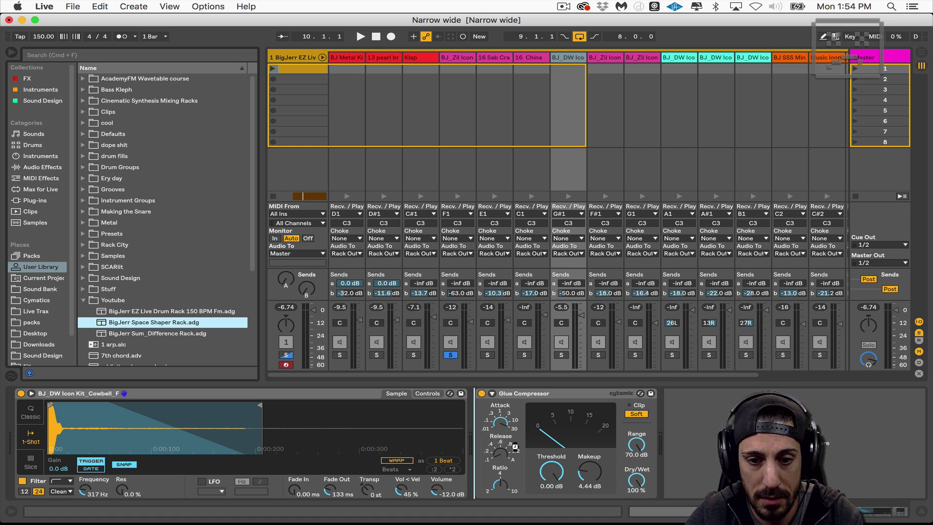
key(space)
drag(514, 446, 510, 438)
key(space)
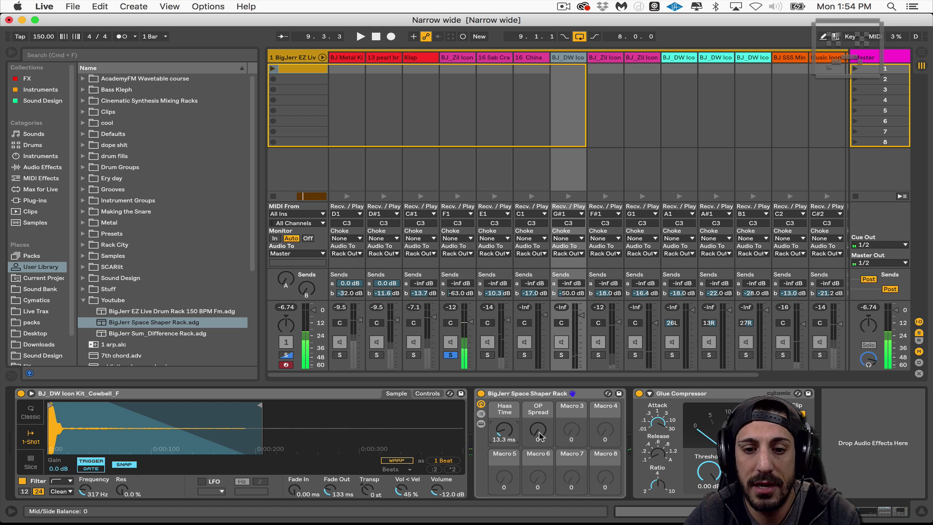
Step: Raise the cowbell rack's OP Spread to 29M while auditioning
key(space)
drag(539, 433, 539, 423)
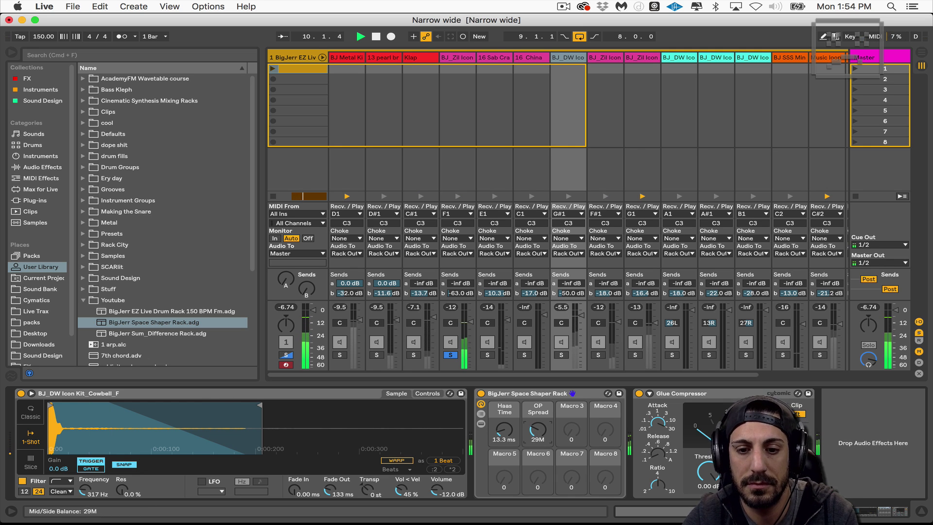
key(space)
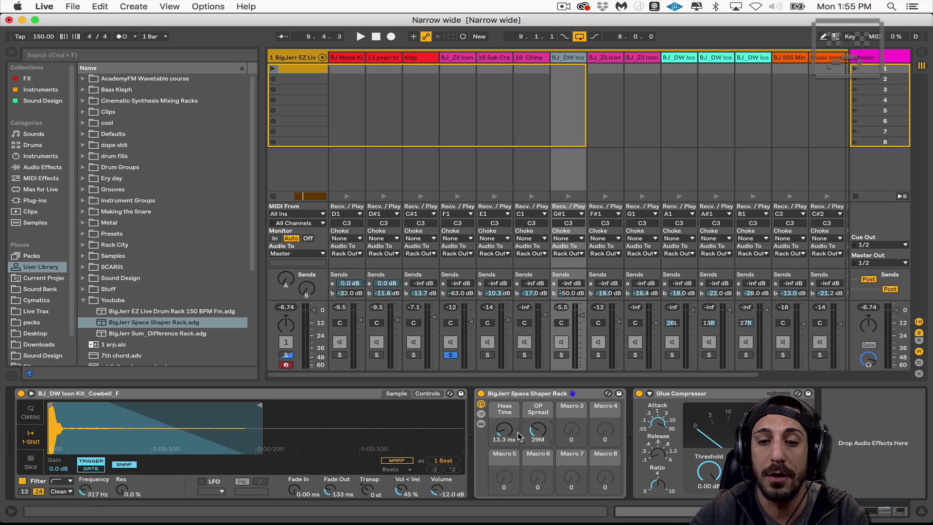
click(454, 363)
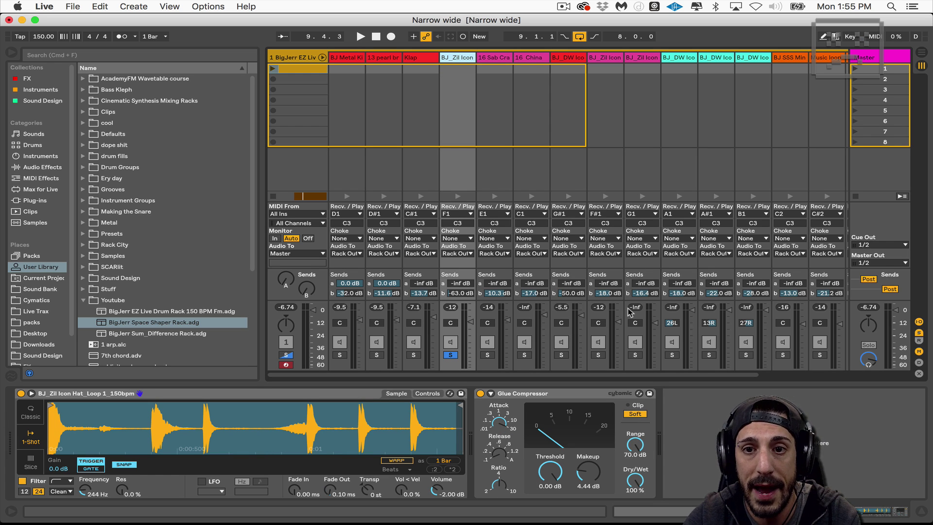
Step: Solo and select the Zil hi-hat track, then add the Sum_Difference Rack before its compressor
key(space)
click(598, 355)
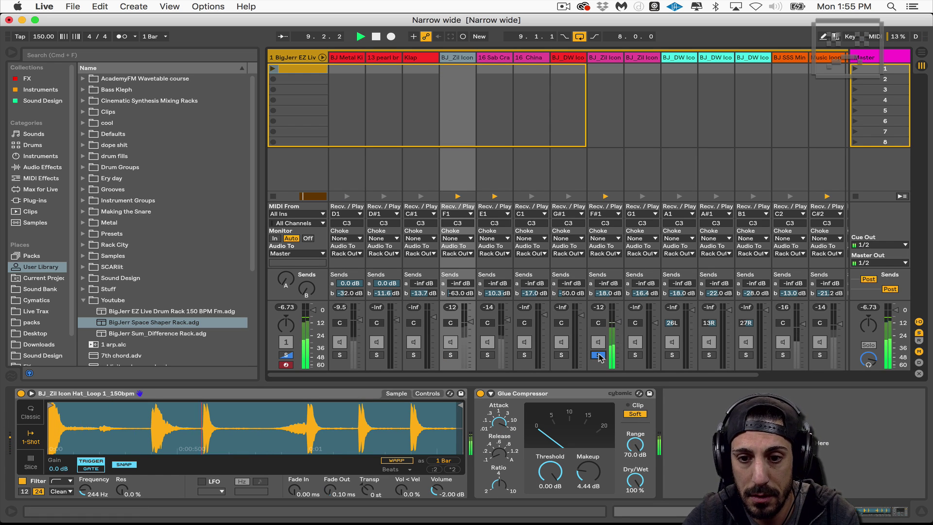
key(space)
click(605, 58)
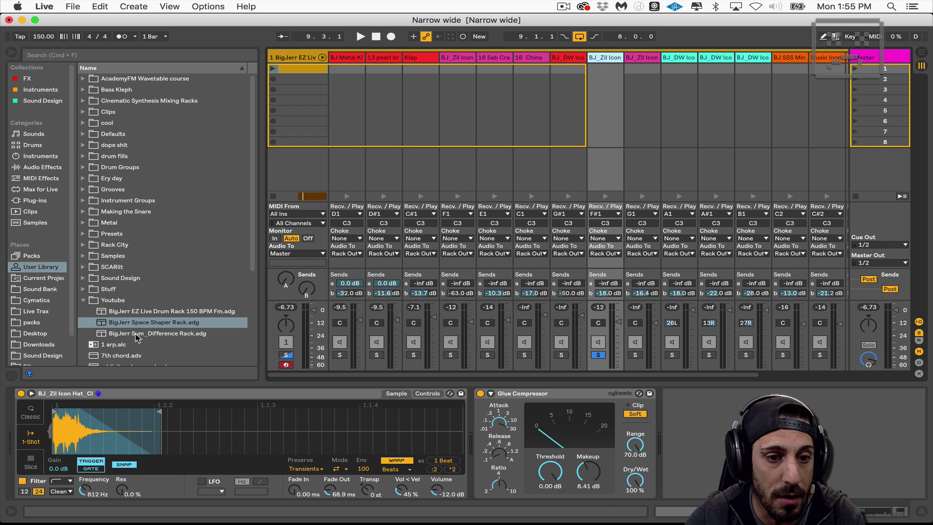
drag(137, 337, 474, 421)
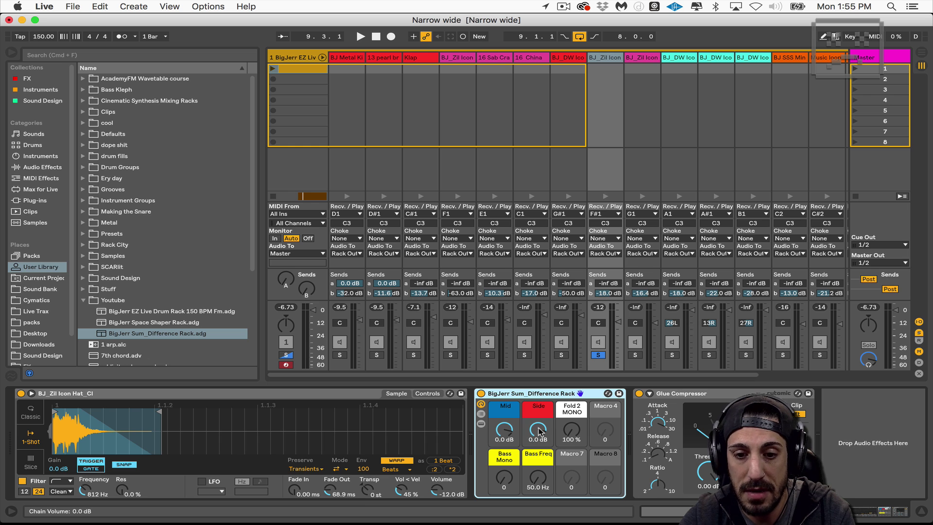
Step: Set Side to -inf dB and Mid to 0.332 dB, auditioning the hats alone and with F1
drag(539, 431, 539, 466)
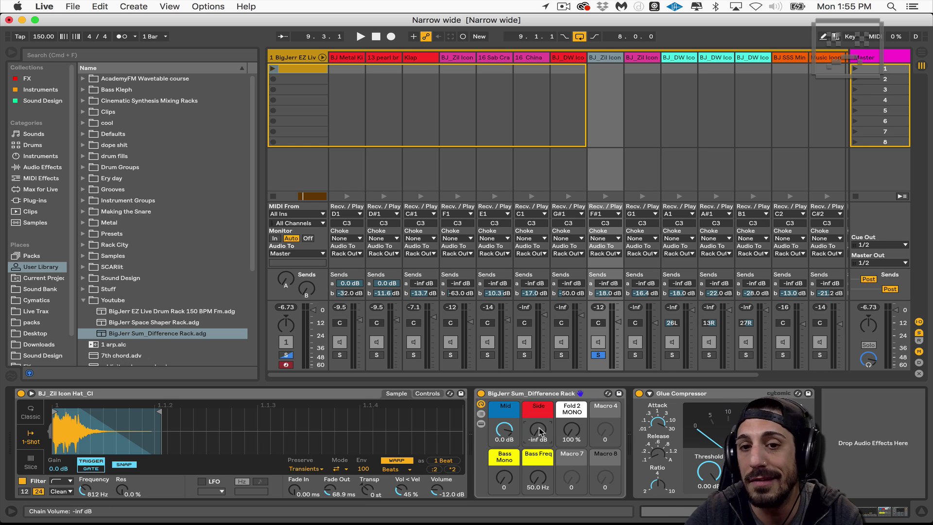
key(space)
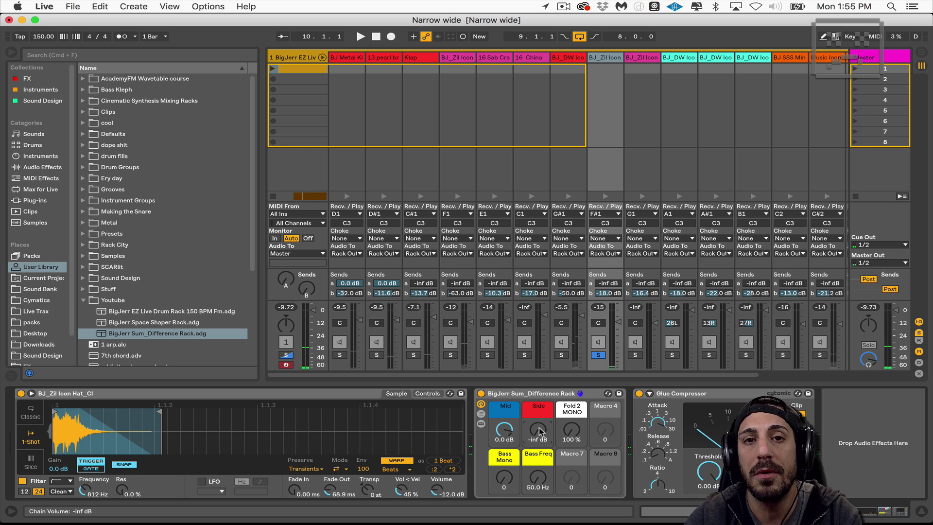
key(space)
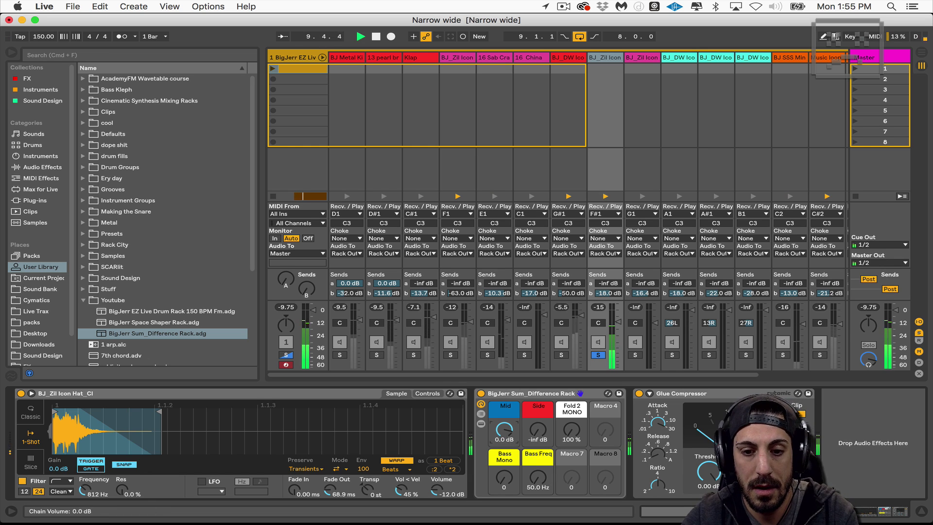
key(space)
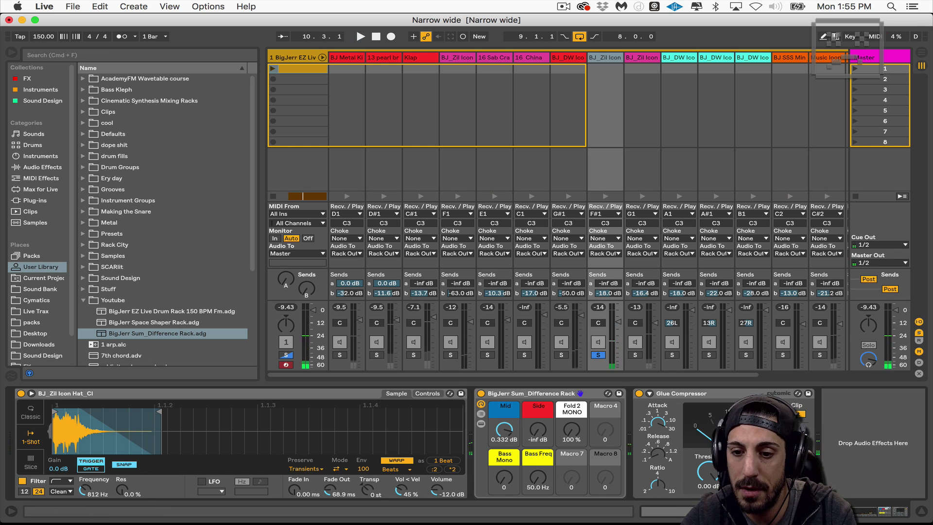
key(space)
key(space)
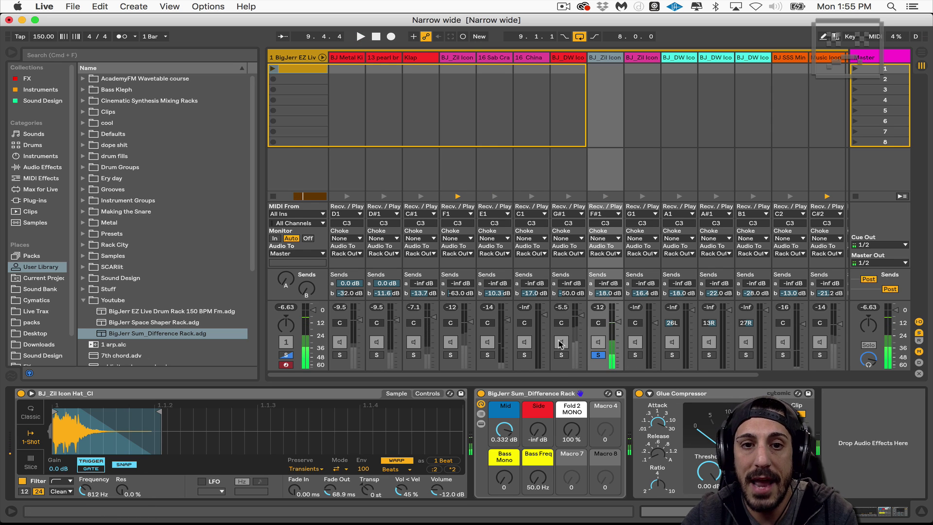
click(451, 355)
key(space)
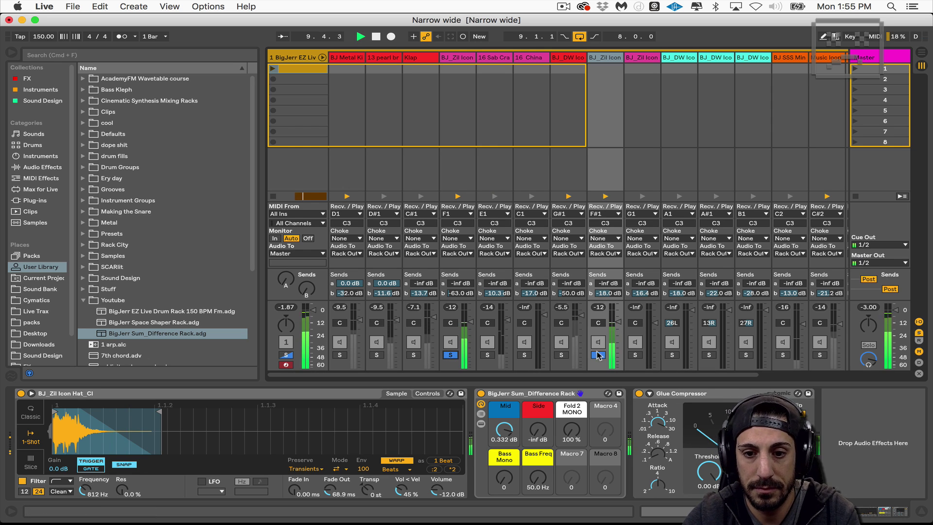
key(space)
key(space)
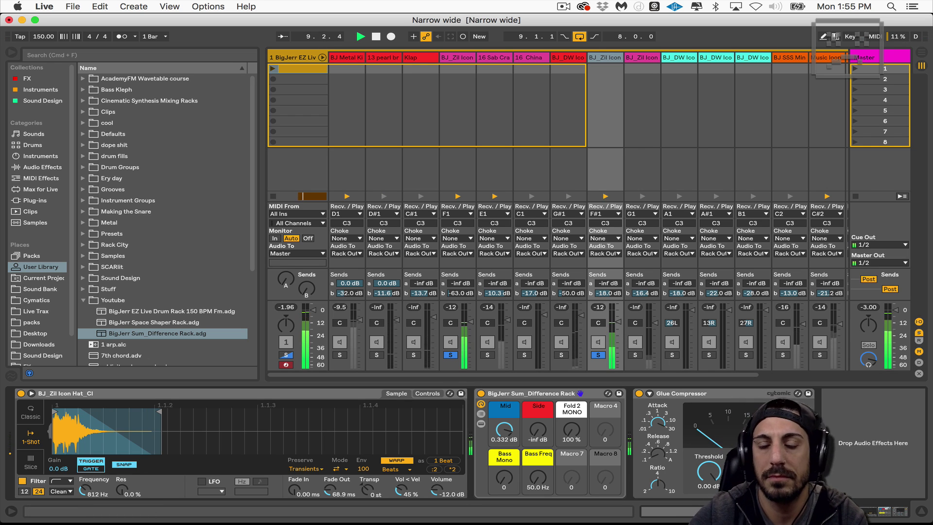
key(space)
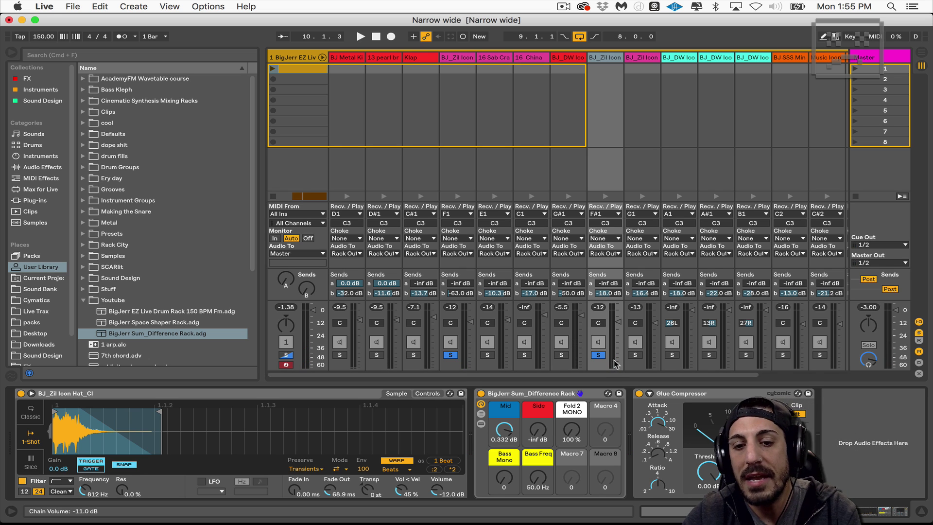
Step: Unsolo all tracks and play the full drum mix through once
click(599, 356)
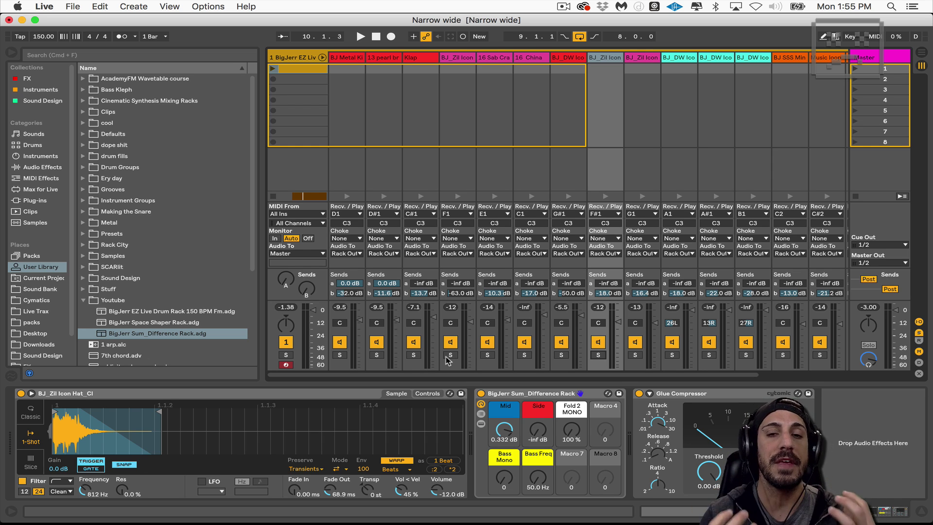
key(space)
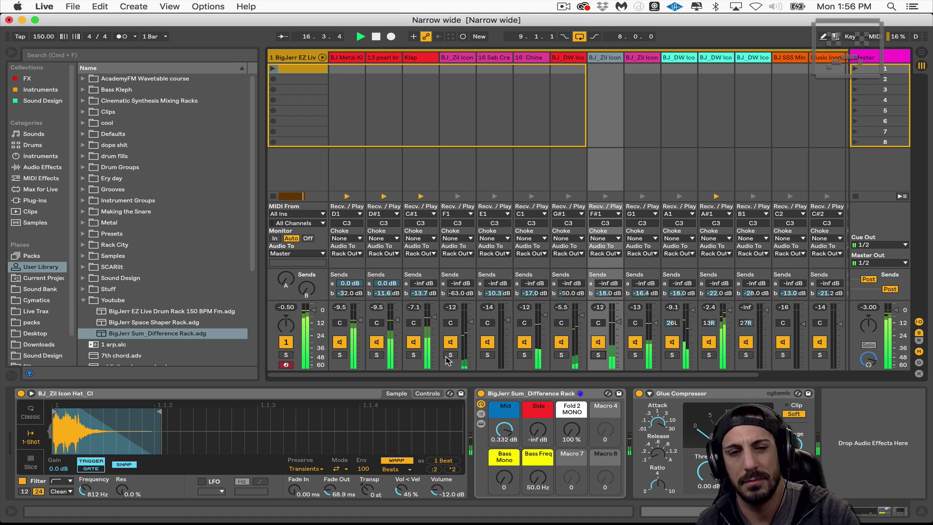
key(space)
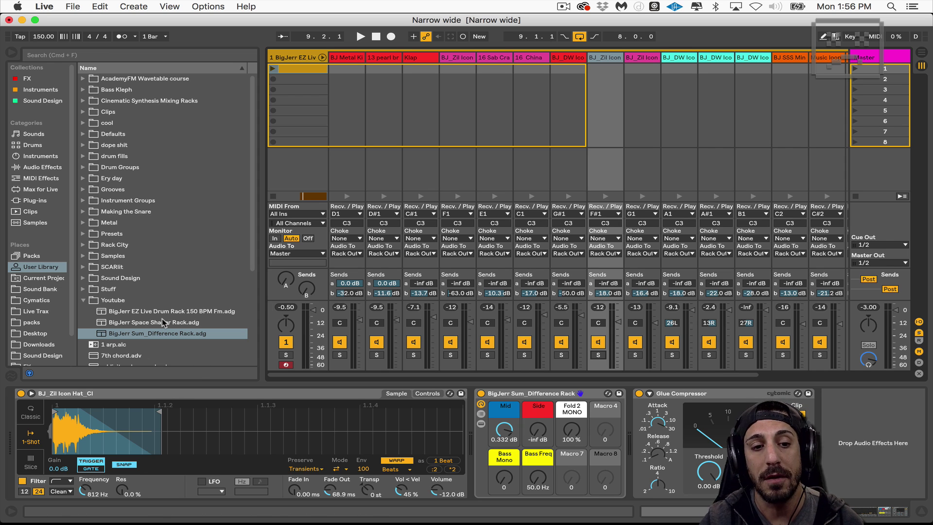
click(131, 334)
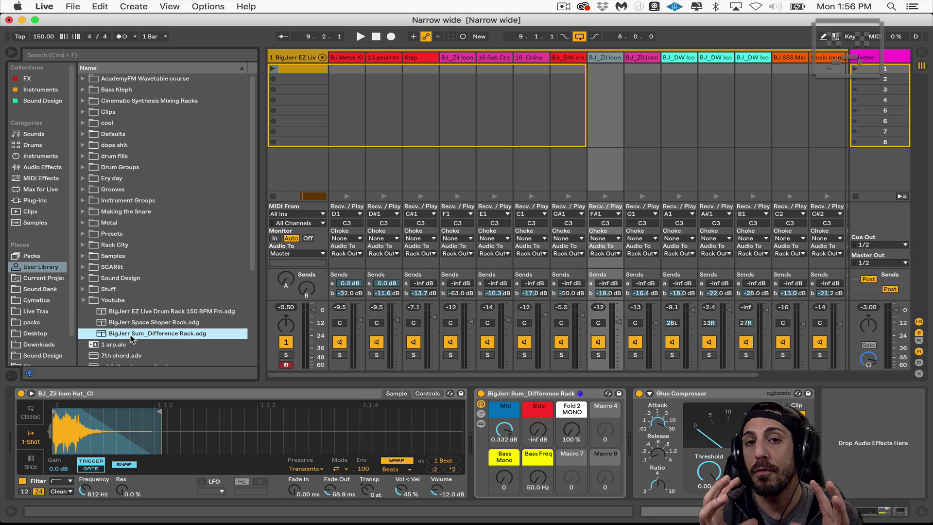